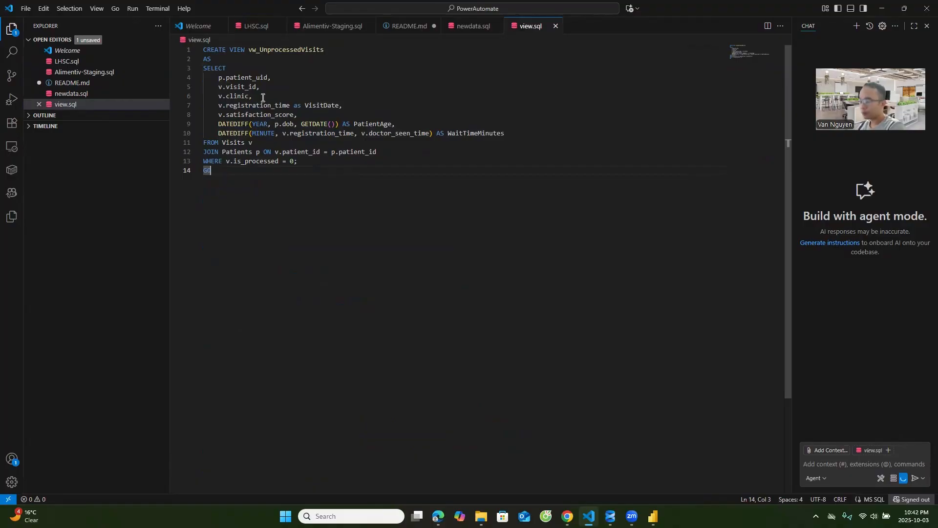
Review the vw_UnprocessedVisits definition in view.sql and the Staging_ClinicalData table script in Alimentiv-Staging.sql.
left_click_drag(260, 183, 186, 37)
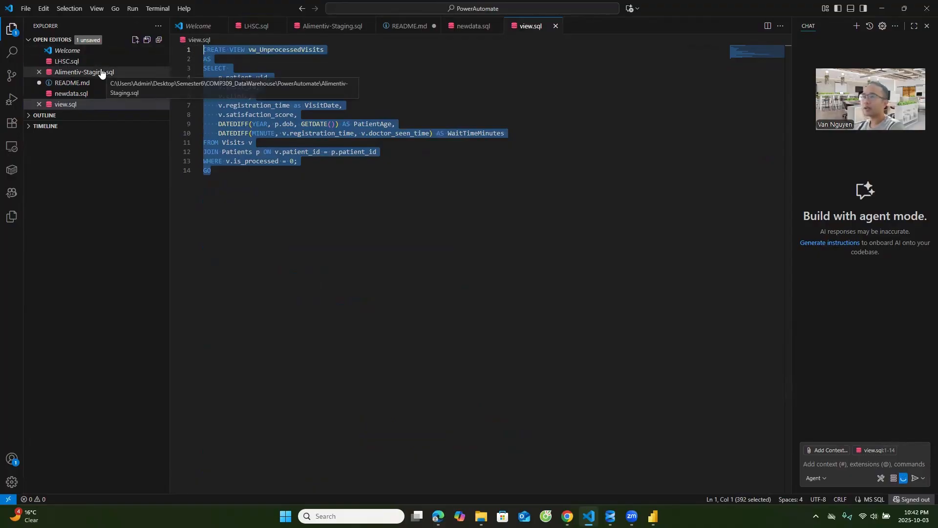
left_click(101, 72)
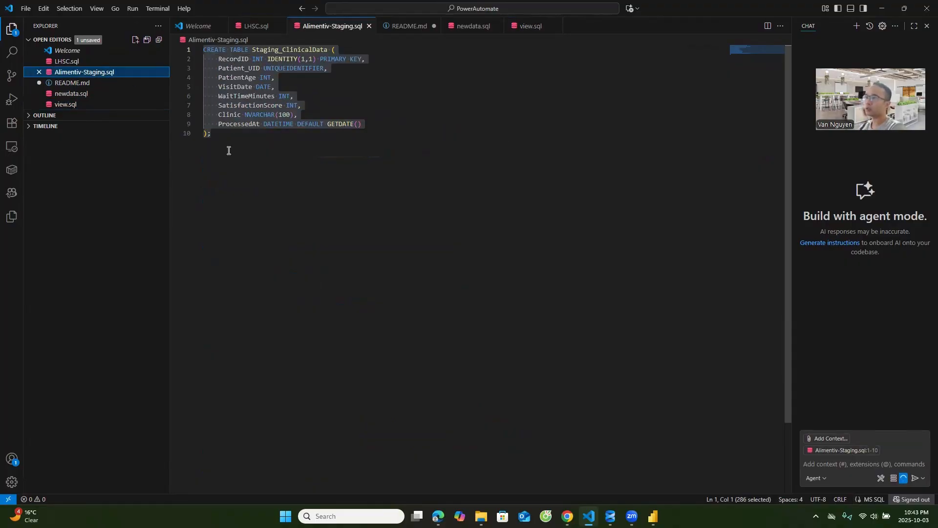
left_click_drag(229, 150, 200, 49)
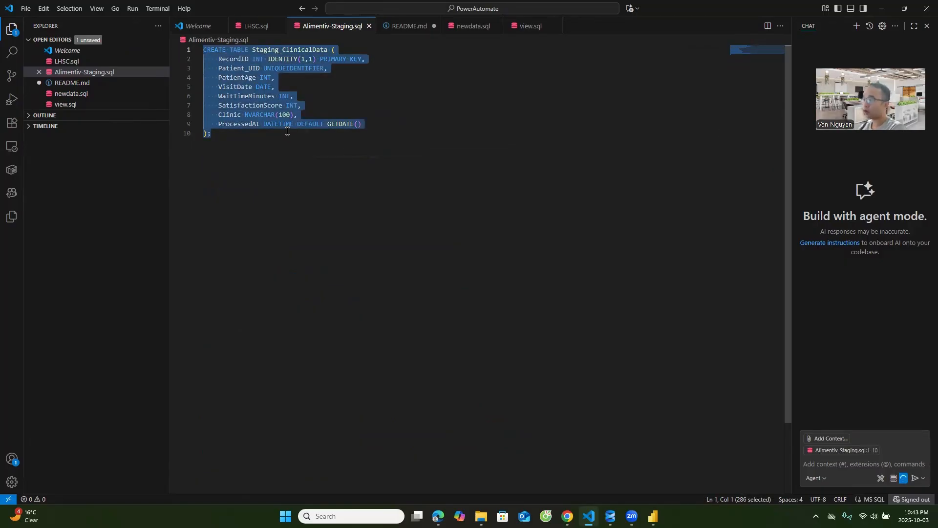
Switch to SQL Server Management Studio, run the Staging_ClinicalData query on Alimentiv-Analytics-DB and look through the returned records.
mouse_move(611, 516)
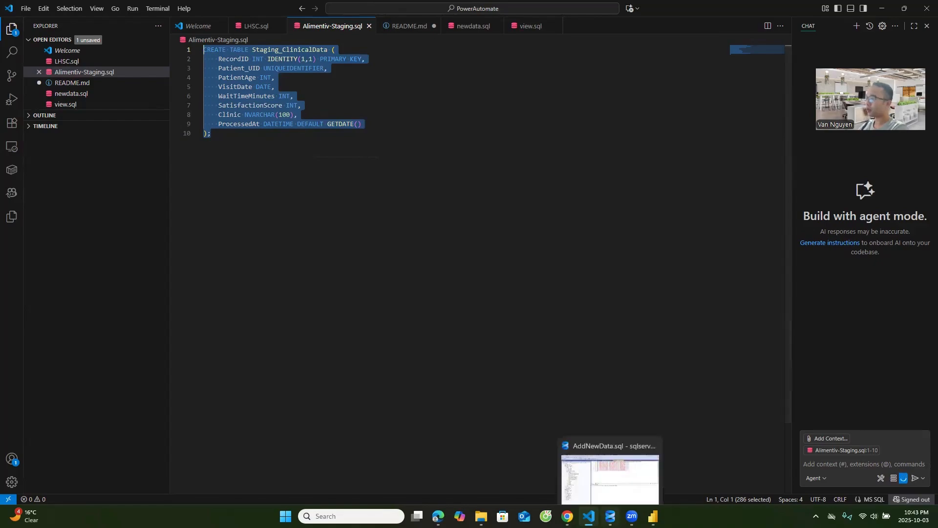
left_click(611, 477)
left_click(437, 50)
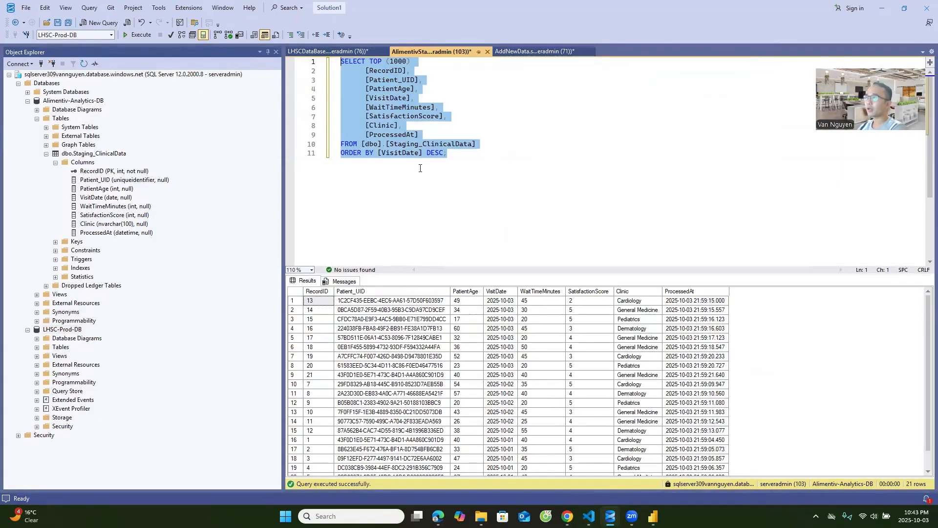
left_click(140, 33)
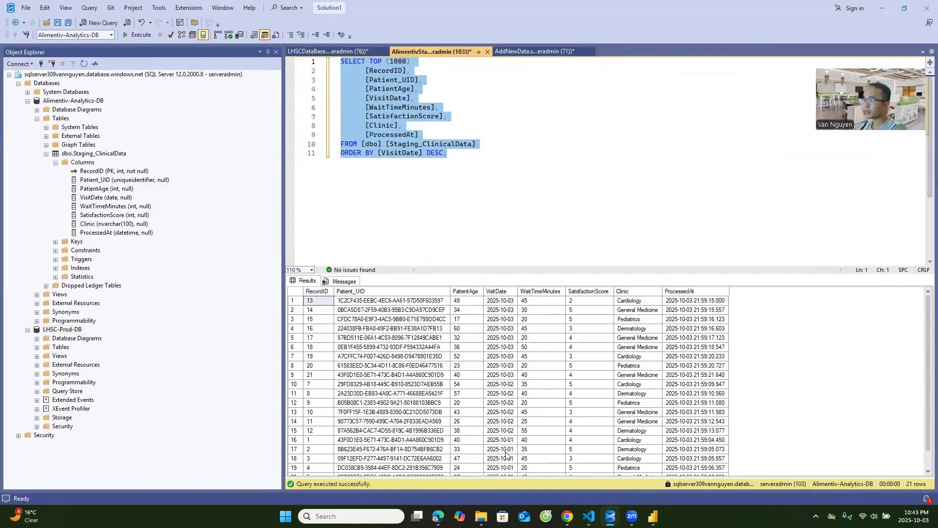
scroll(506, 453, "down", 1)
scroll(506, 456, "up", 1)
Run the LHSC-Prod-DB visits query filtered to is_processed = 1 and look through the processed visits.
left_click(339, 49)
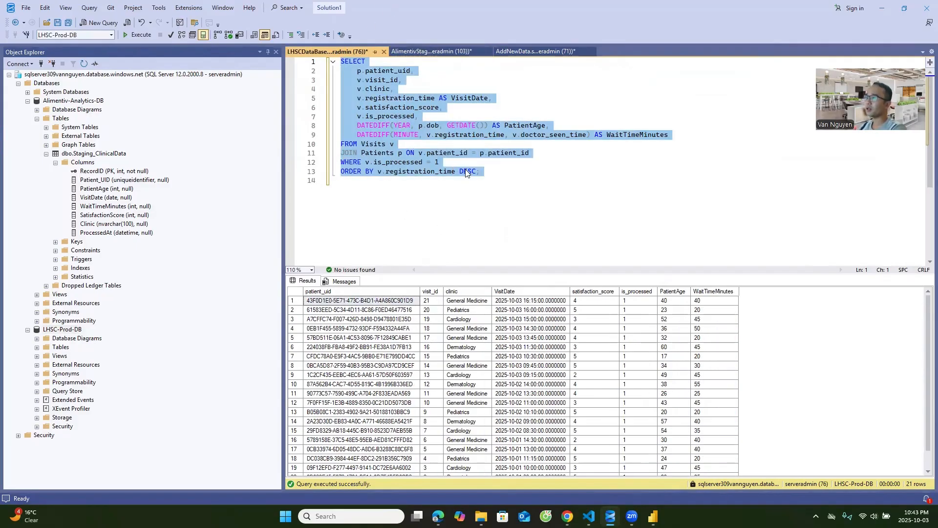
left_click(155, 34)
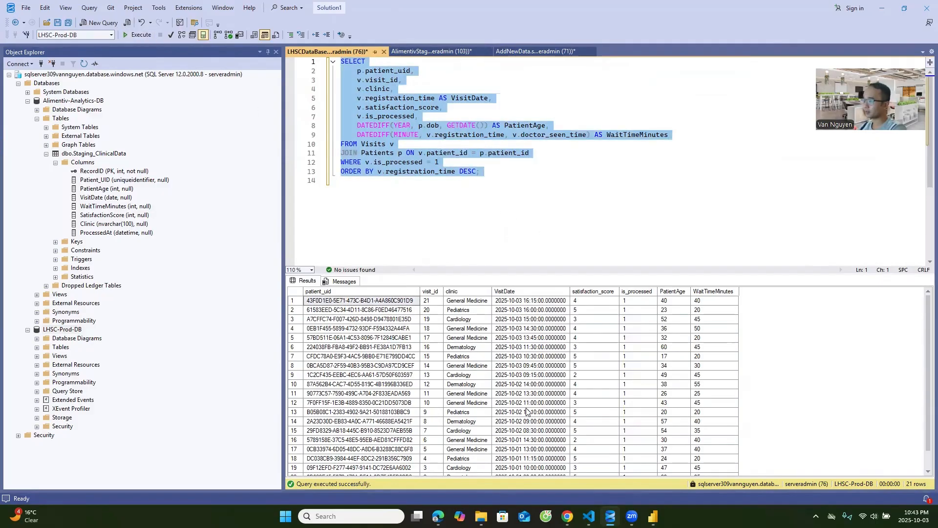
scroll(630, 342, "down", 1)
scroll(630, 383, "up", 1)
Change the visits query's WHERE filter to is_processed = 0 and run the whole query.
left_click(493, 163)
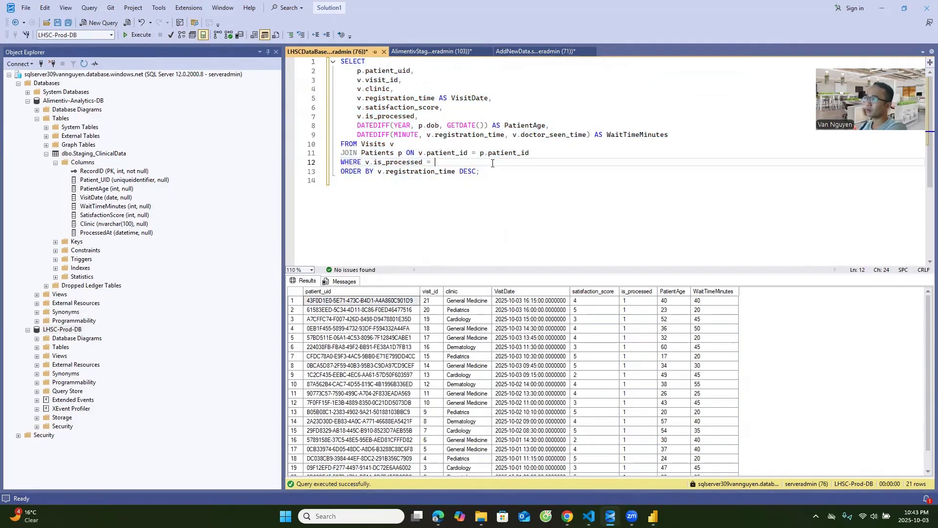
key("BackSpace")
type("0")
key("ctrl+a")
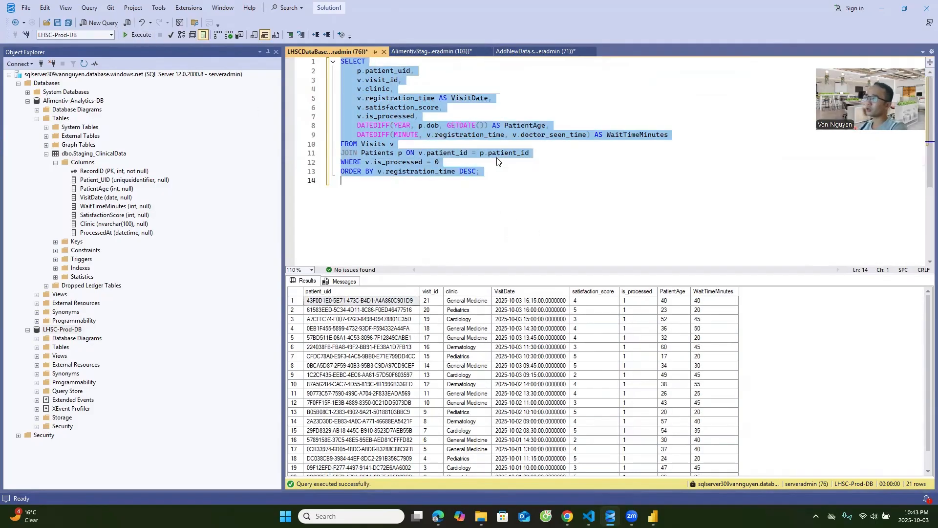
left_click(138, 34)
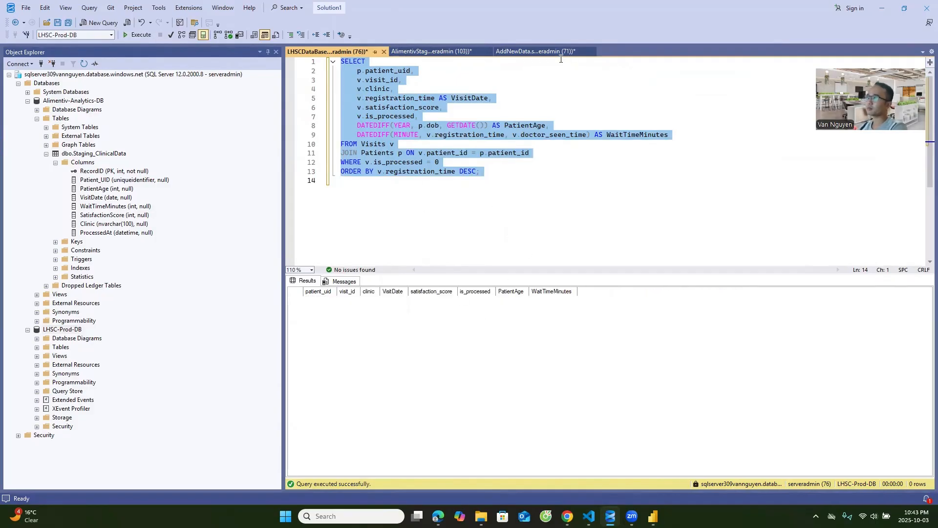
Run the AddNewData script to insert the new 2025-10-04 visits into the Visits table of LHSC-Prod-DB.
left_click(544, 52)
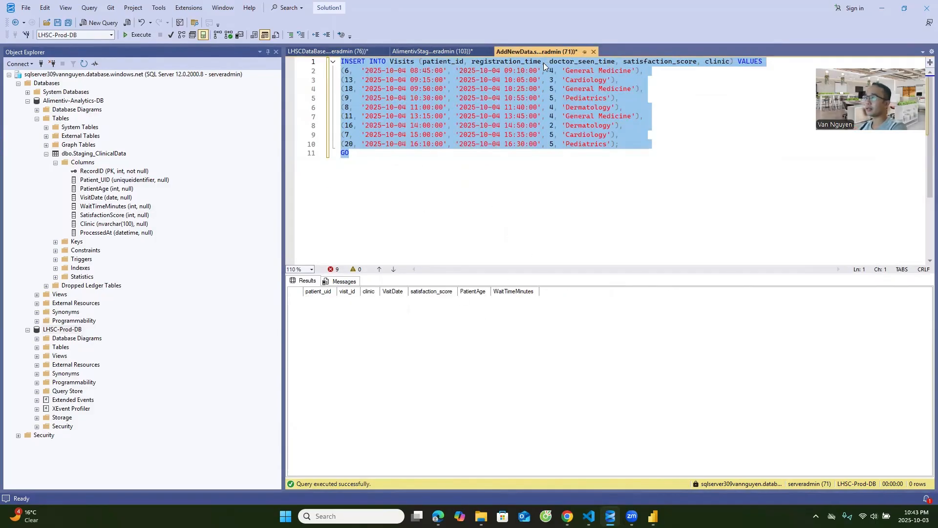
left_click(438, 51)
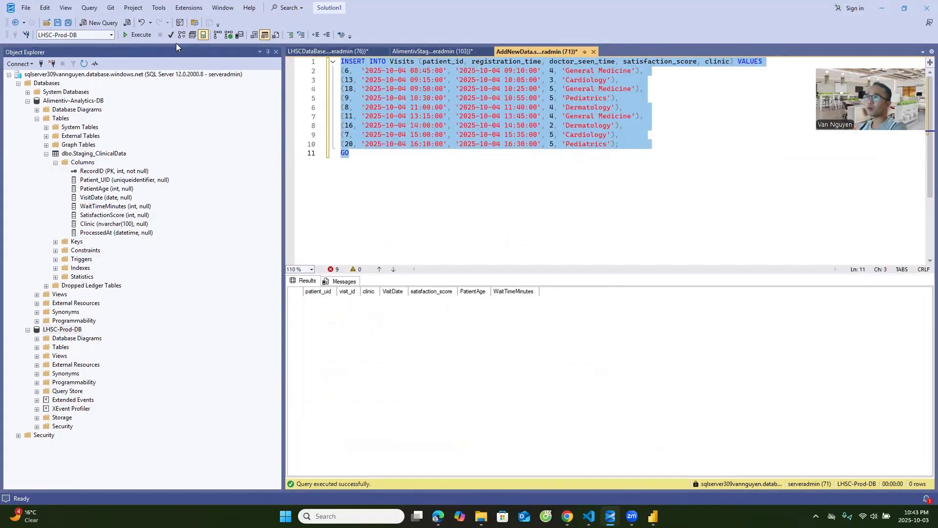
left_click(140, 35)
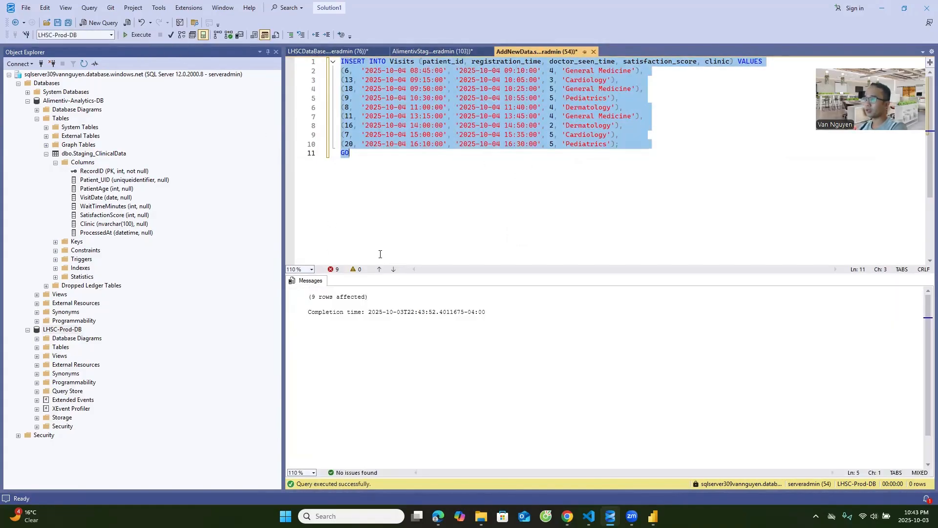
triple_click(348, 297)
Rerun the full LHSC visits query for is_processed = 0 to check the newly inserted visits.
left_click(327, 52)
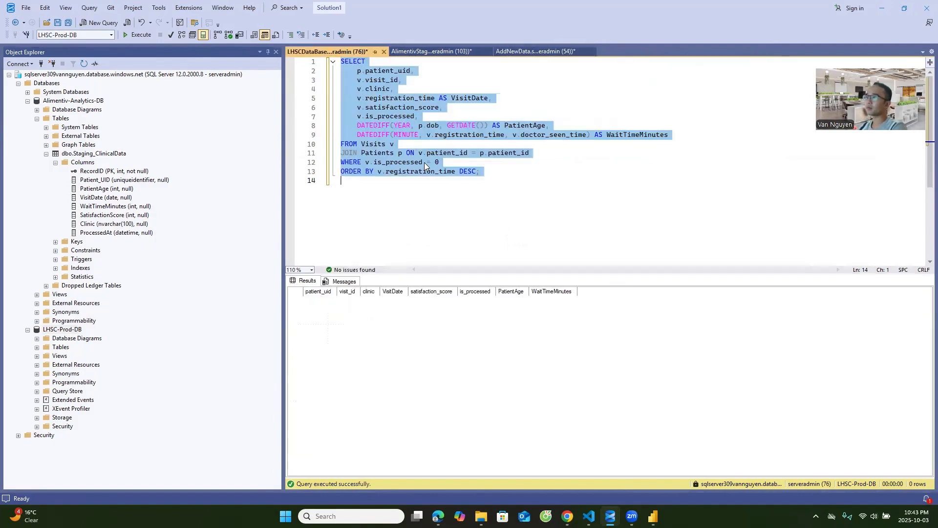
left_click(497, 181)
left_click_drag(497, 181, 259, 20)
left_click(144, 38)
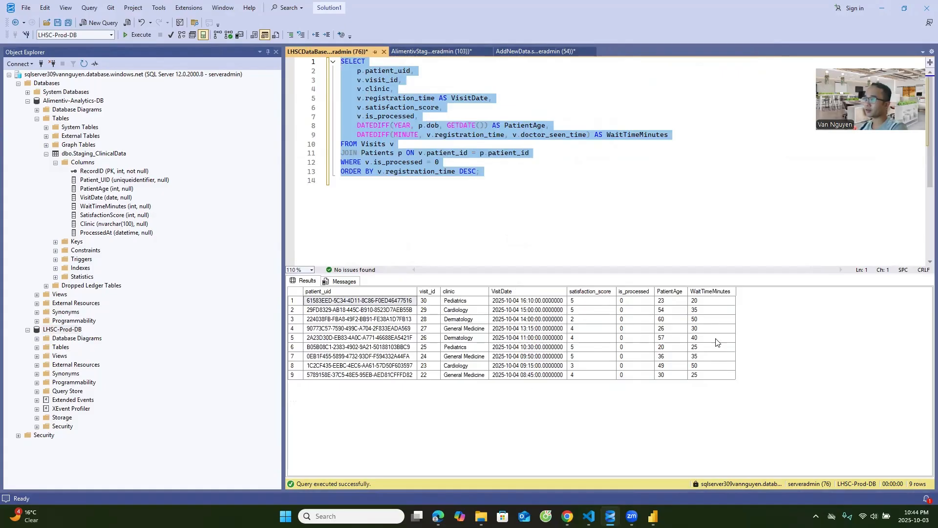
left_click(493, 162)
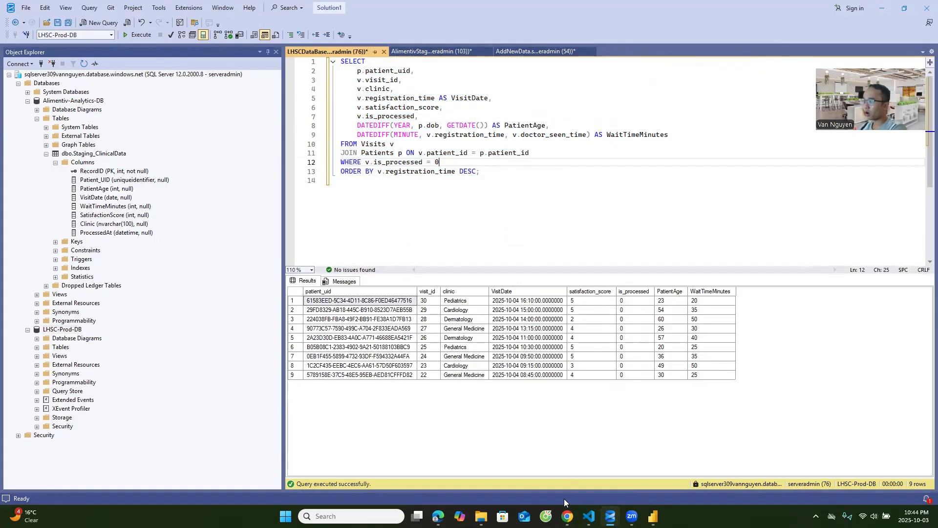
Switch to the LHSC to Alimentiv ETL flow in Power Automate and inspect the Recurrence settings and the ReadLHSC connection.
left_click(567, 516)
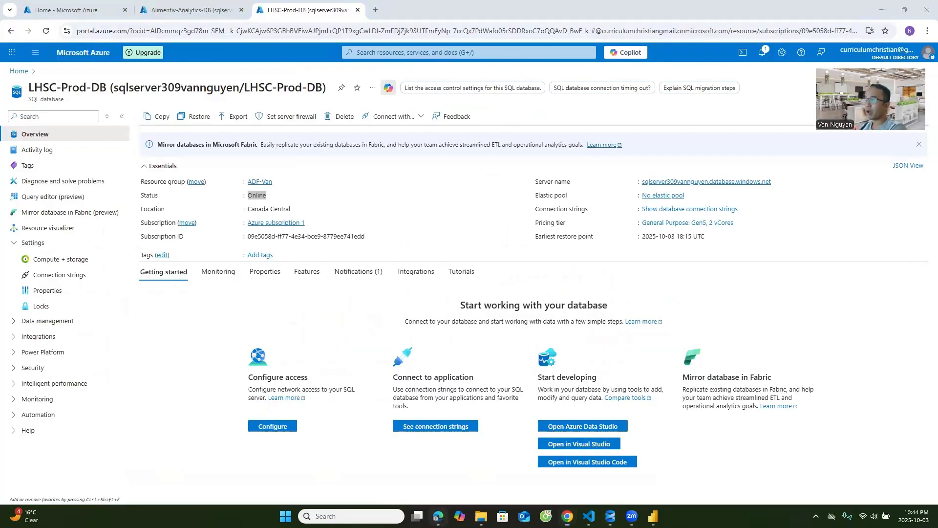
left_click(438, 516)
left_click(465, 138)
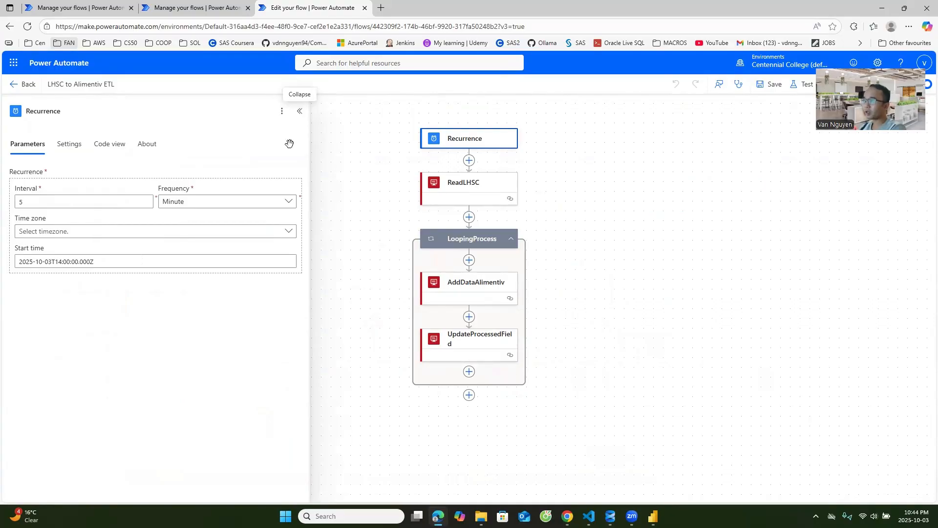
left_click(490, 191)
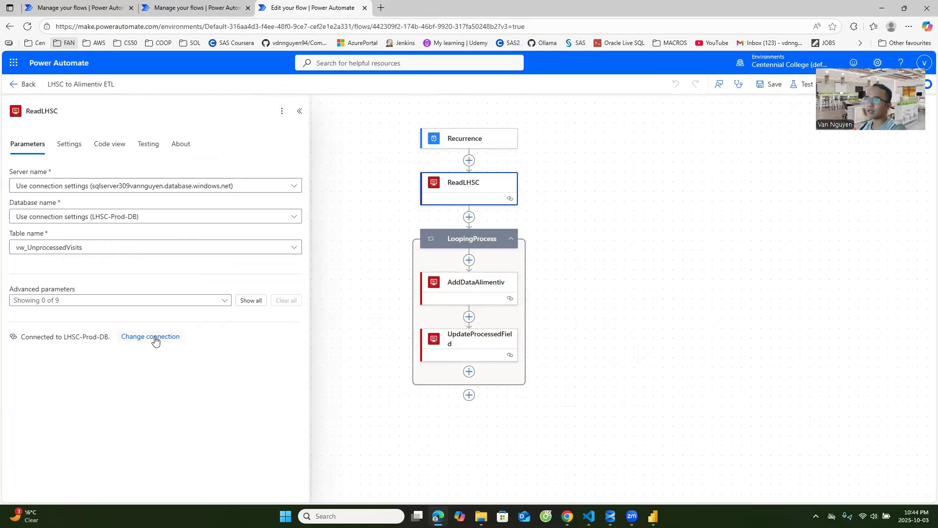
triple_click(112, 340)
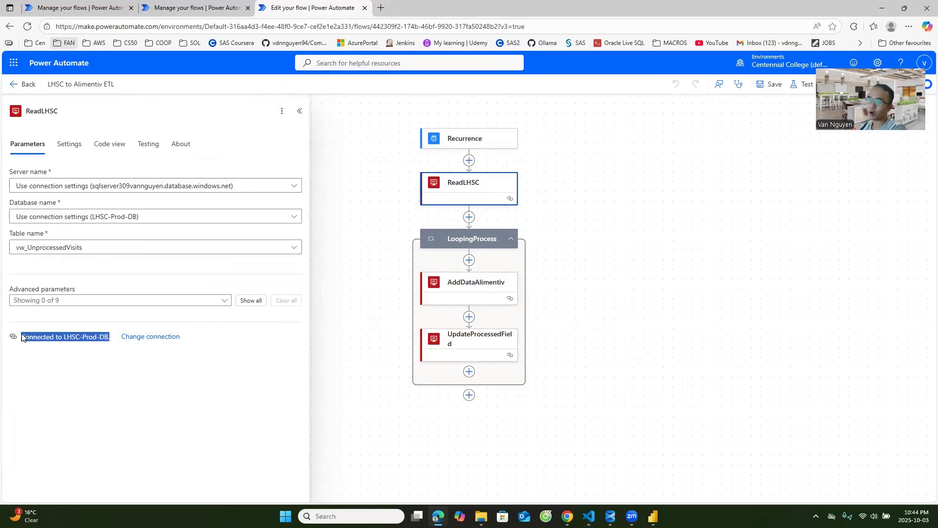
left_click(142, 336)
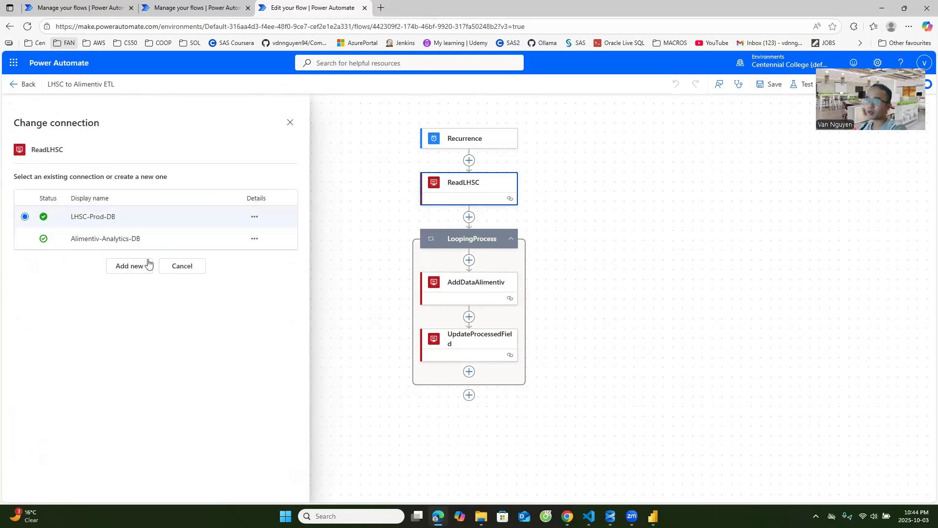
left_click(177, 268)
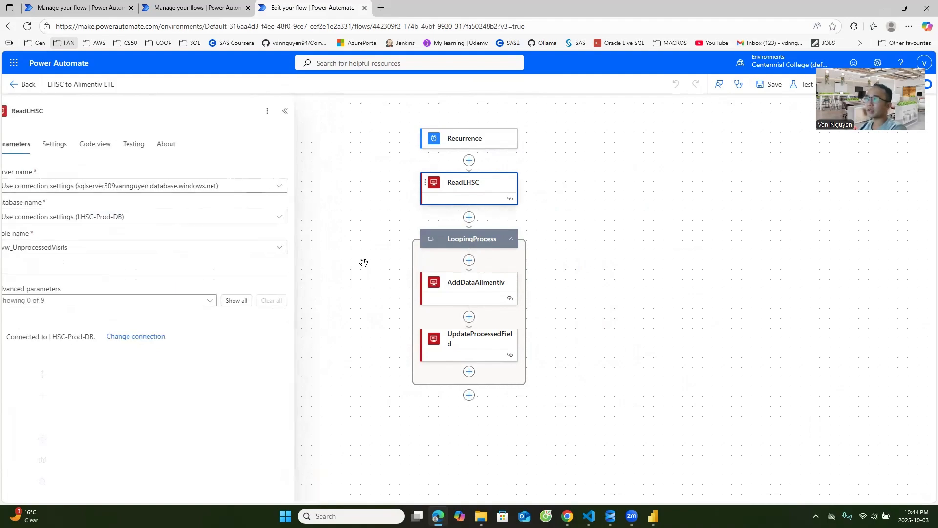
Inspect the AddDataAlimentiv field mappings and connection, and the is_processed setting of UpdateProcessedField.
left_click(483, 287)
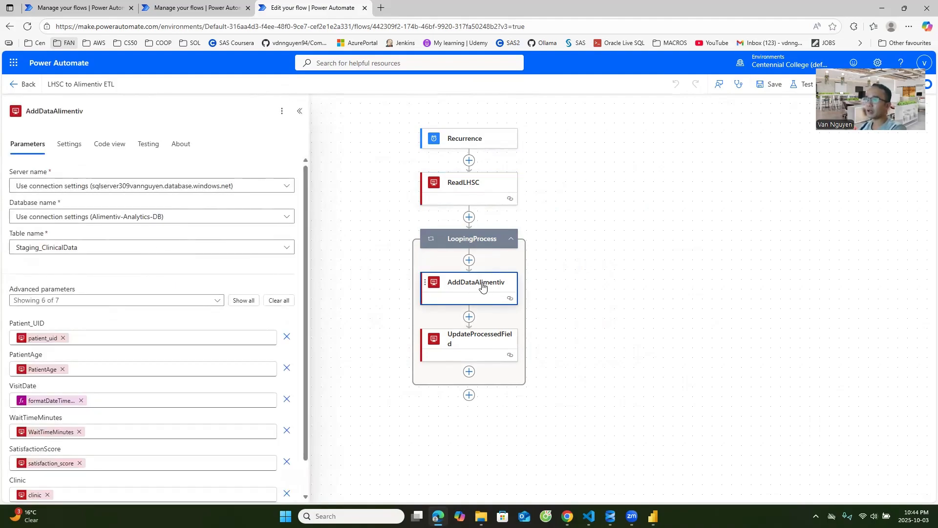
scroll(127, 295, "down", 1)
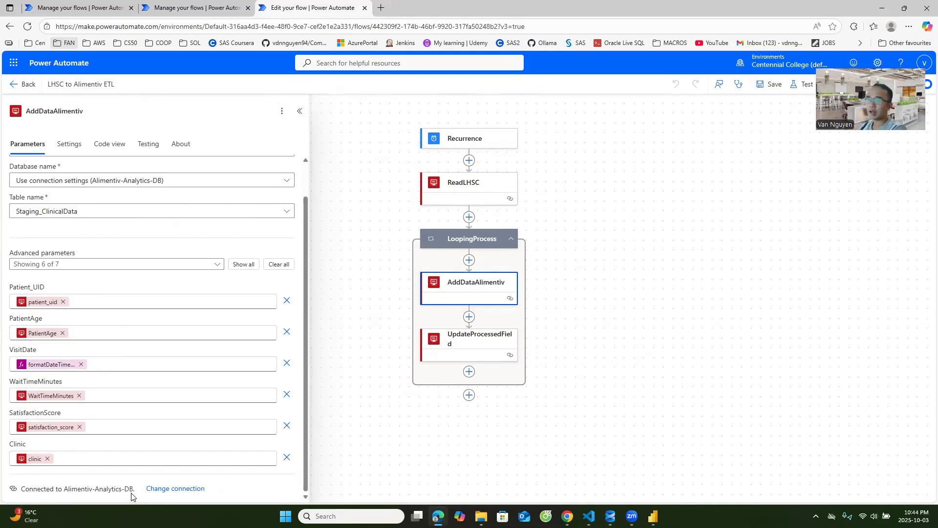
left_click_drag(33, 497, 135, 497)
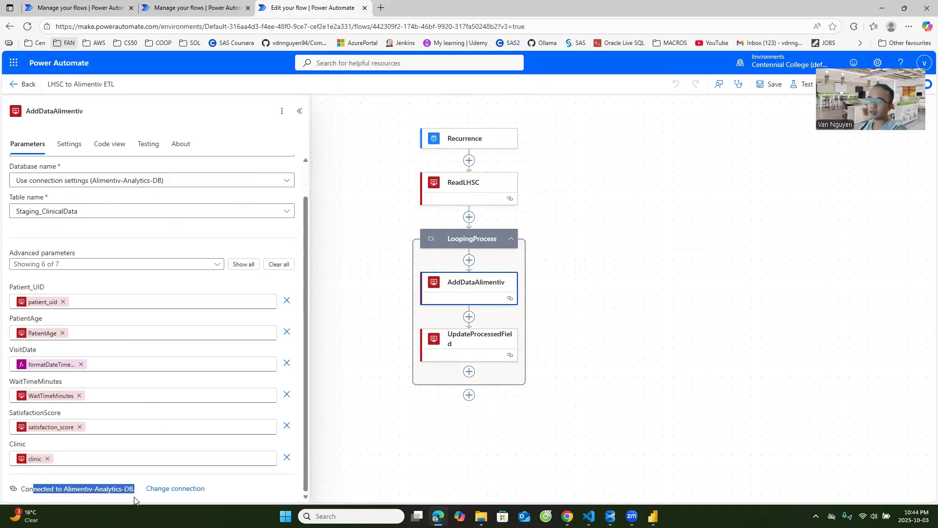
left_click(485, 309)
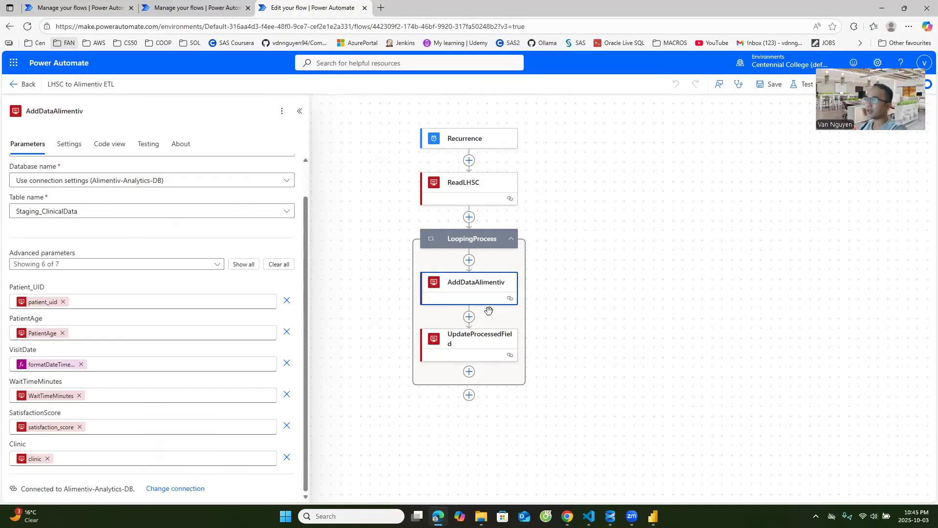
left_click(486, 342)
left_click_drag(51, 360, 10, 359)
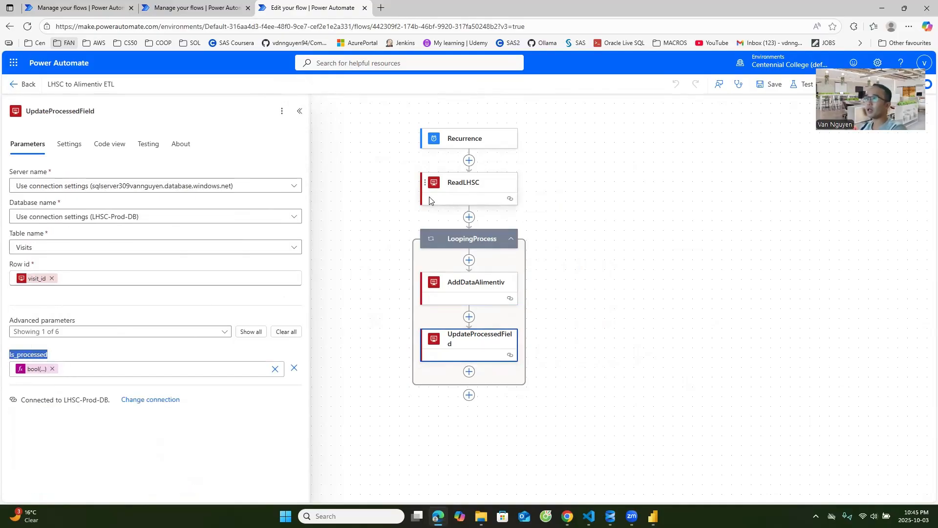
Review the run history of the LHSC to Alimentiv ETL flow and refresh it for the latest runs.
left_click(201, 8)
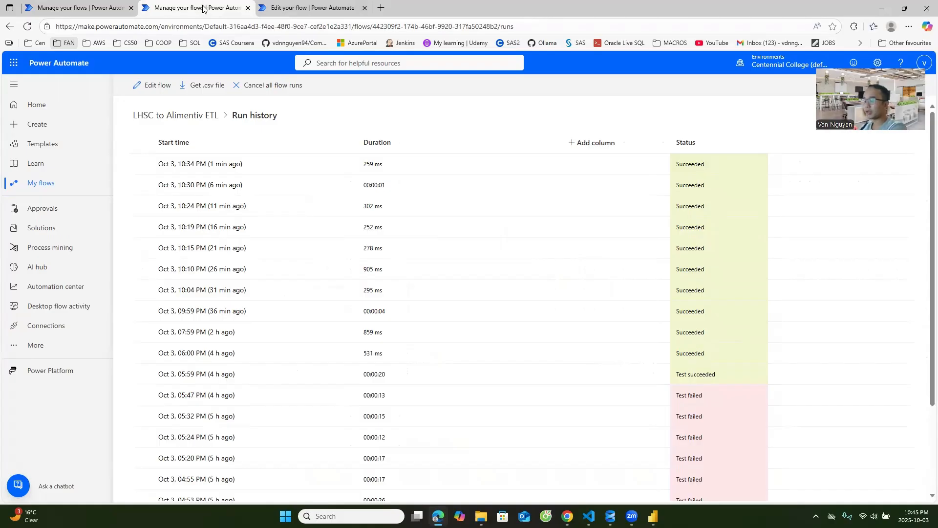
left_click(93, 7)
left_click(188, 7)
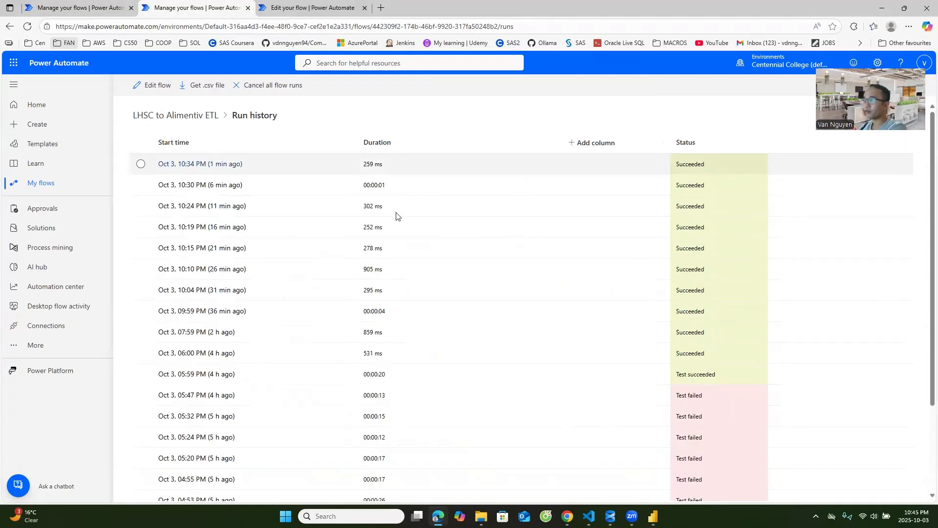
scroll(489, 313, "down", 2)
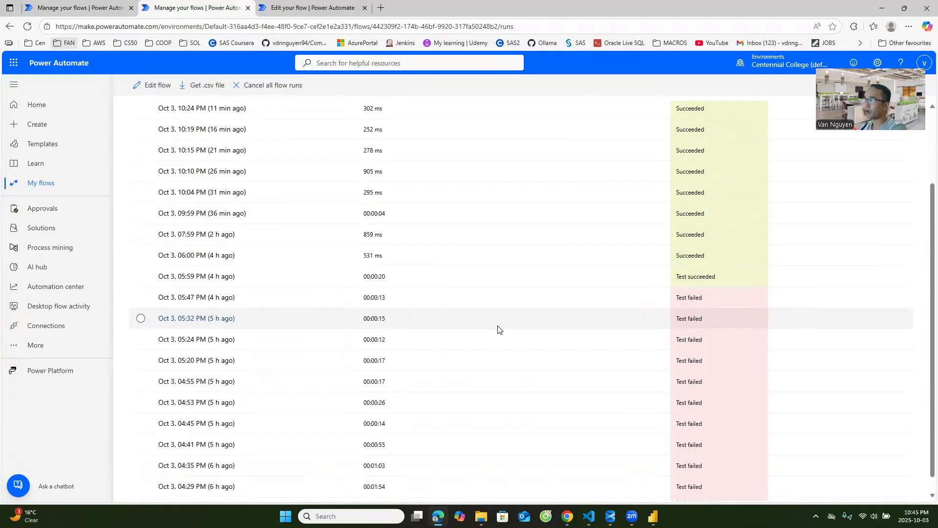
scroll(464, 244, "up", 2)
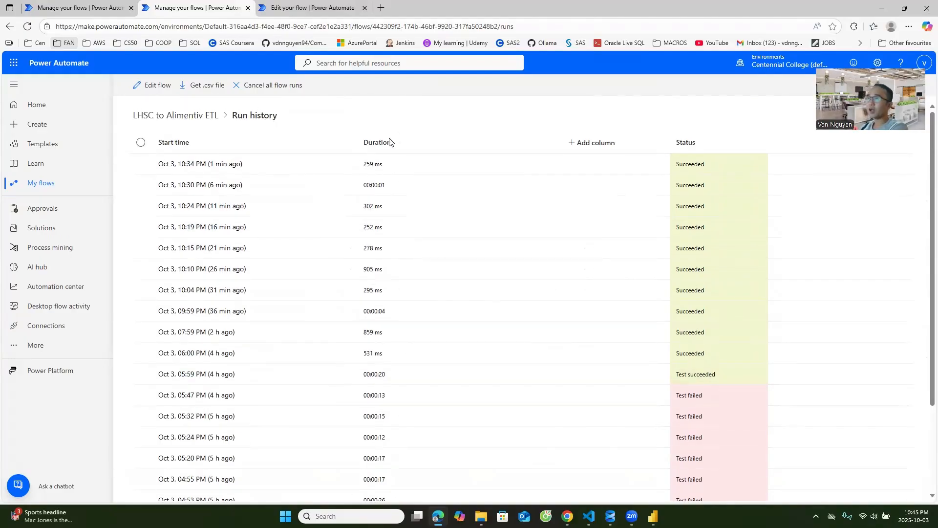
key("F5")
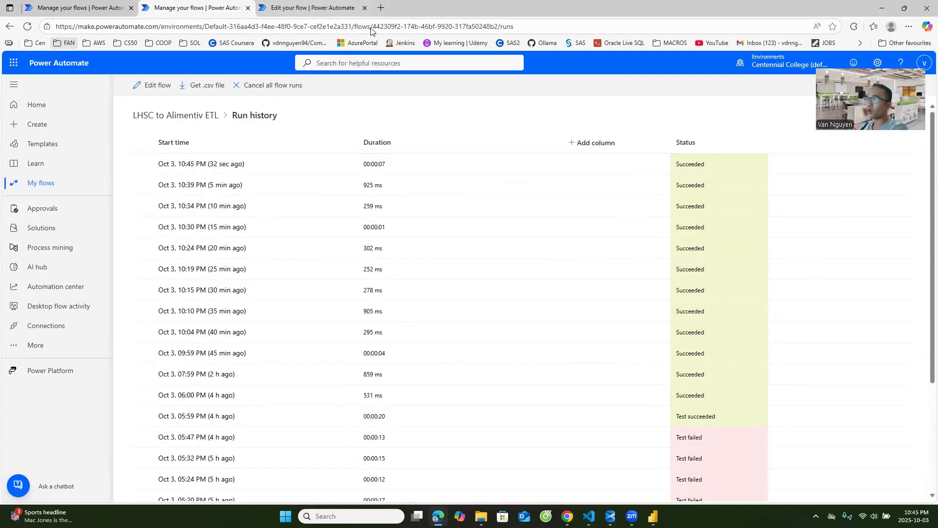
Switch to SQL Server Management Studio and rerun the full LHSC visits query to check for remaining unprocessed visits.
key("alt+Tab")
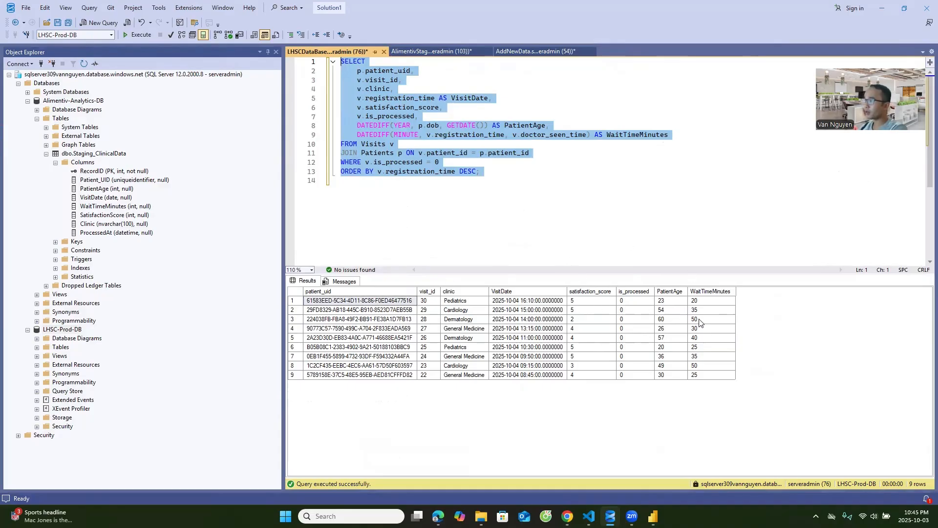
left_click_drag(509, 196, 245, 61)
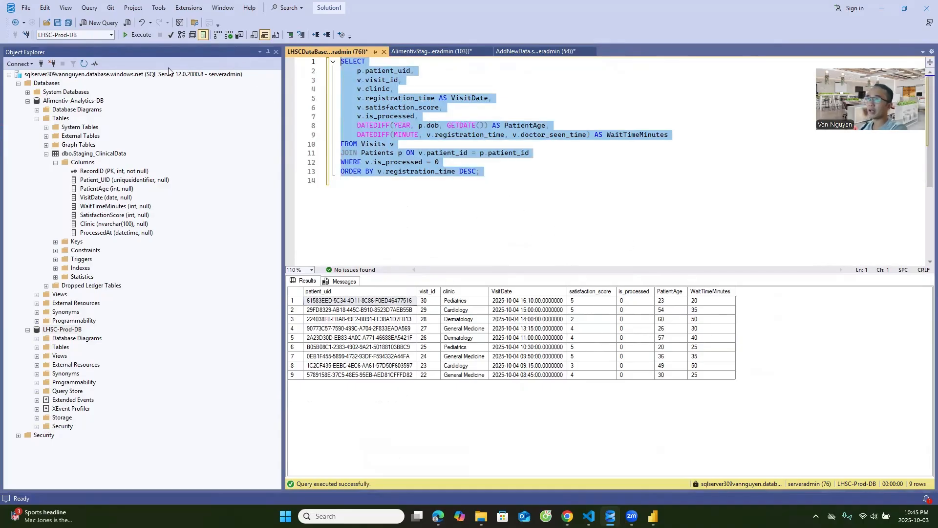
left_click(140, 34)
Change the visits query's filter to is_processed = 1 and run the whole query.
left_click(502, 166)
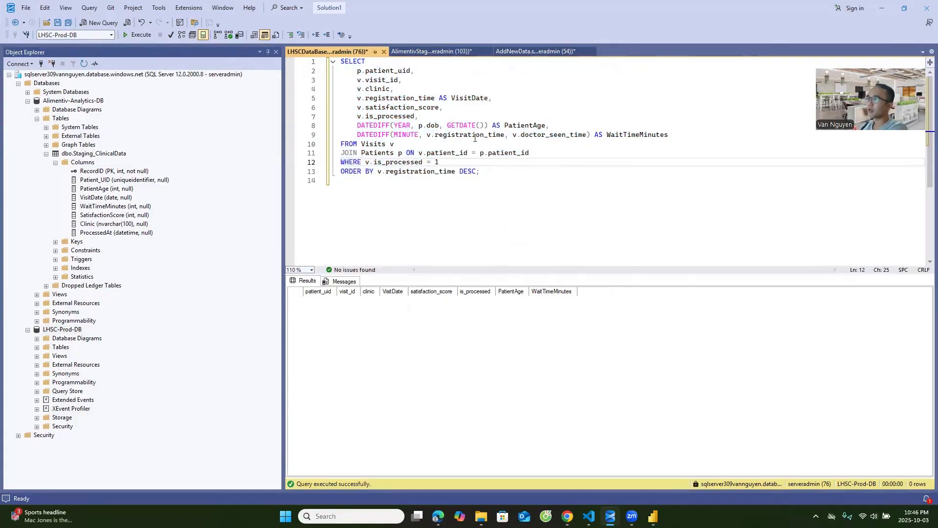
key("ctrl+a")
key("F5")
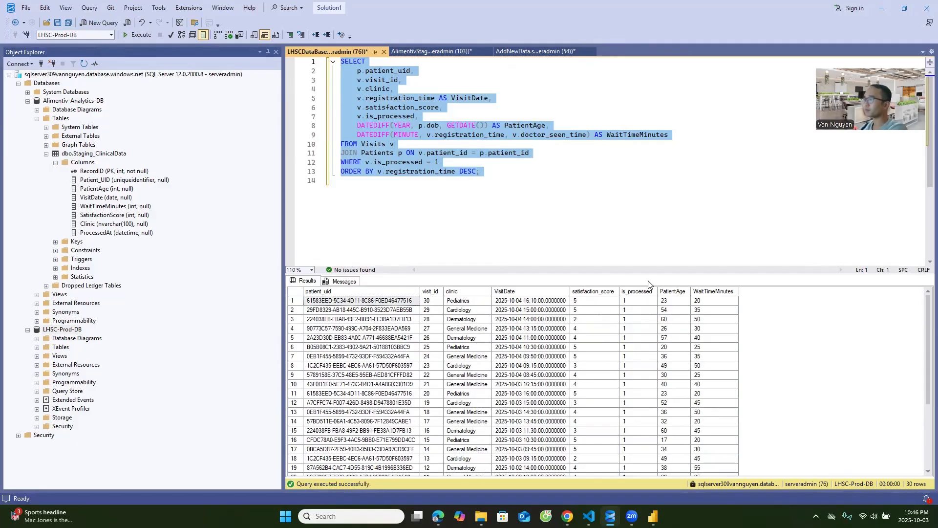
Rerun the Staging_ClinicalData query on Alimentiv-Analytics-DB to check the transferred visits.
left_click(440, 51)
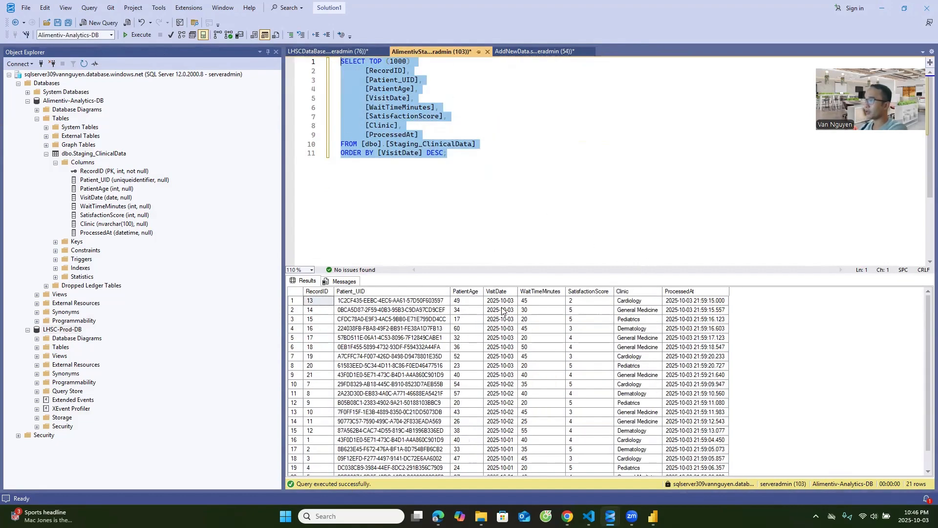
left_click(148, 38)
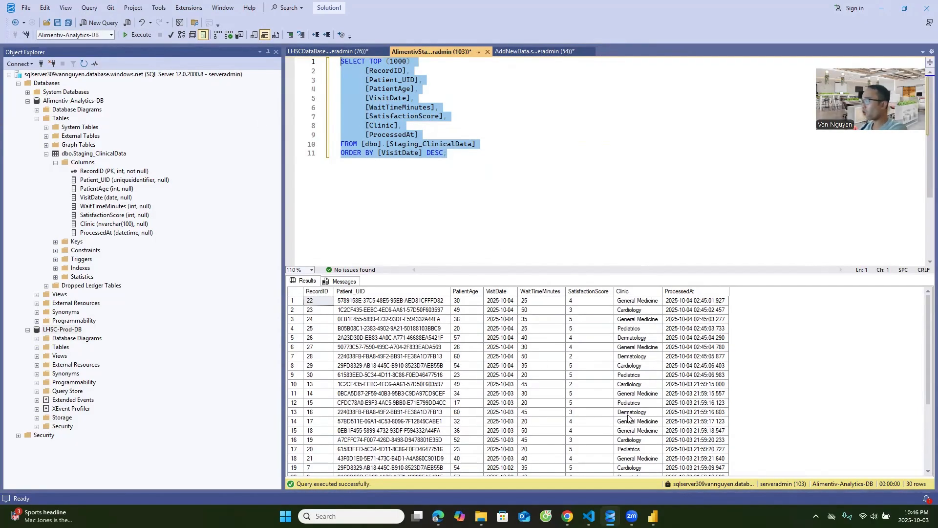
Switch to Power BI Desktop and refresh the LHSC Clinic Operations KPIs report to examine its charts by VisitDate.
left_click(653, 516)
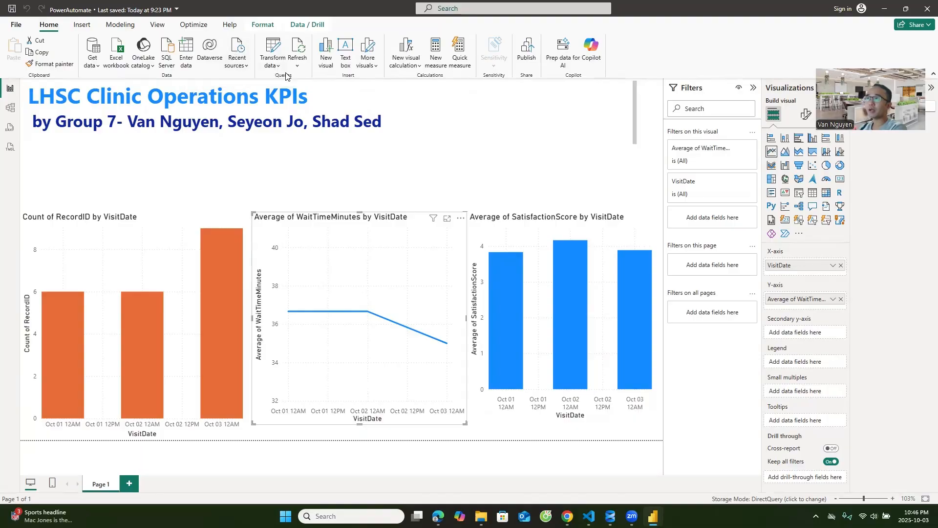
left_click(298, 48)
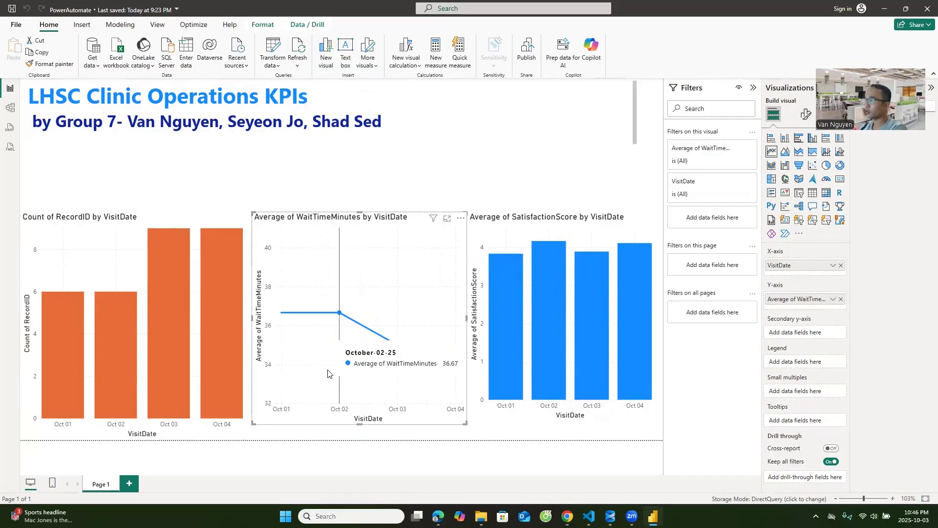
mouse_move(642, 353)
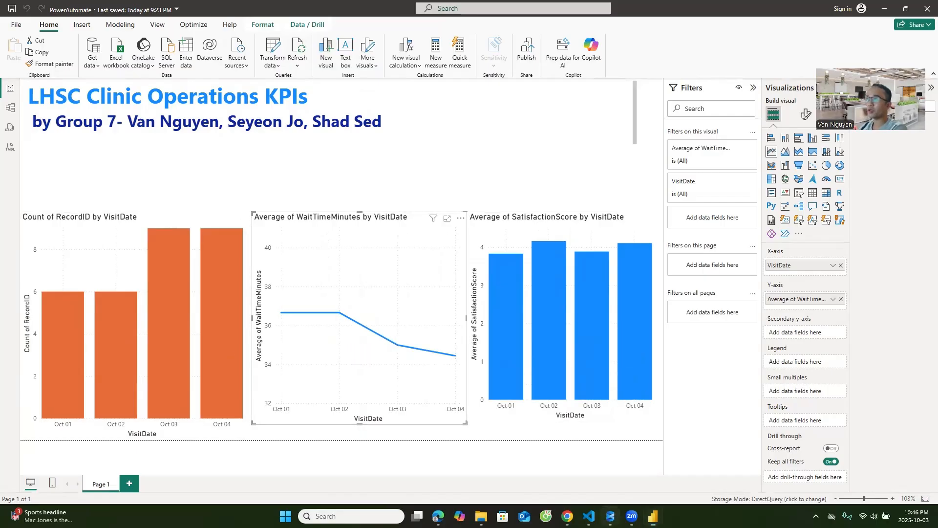
Switch to SQL Server Management Studio and clear the entire October 4 insert script from the AddNewData query.
left_click(610, 516)
left_click(541, 52)
left_click(523, 151)
key("ctrl+a")
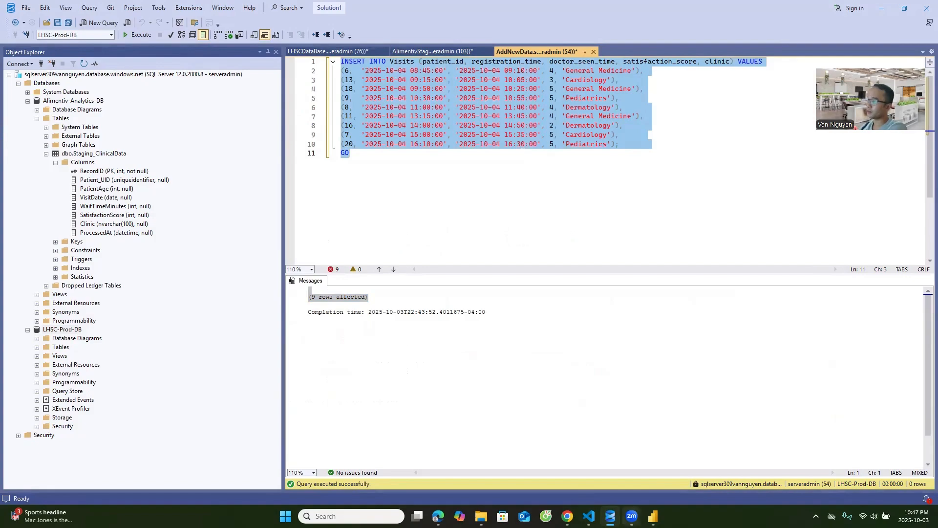
key("Delete")
Copy the Day 5 INSERT INTO Visits block from newdata.sql in Visual Studio Code into the AddNewData query and execute it.
left_click(589, 516)
left_click(80, 93)
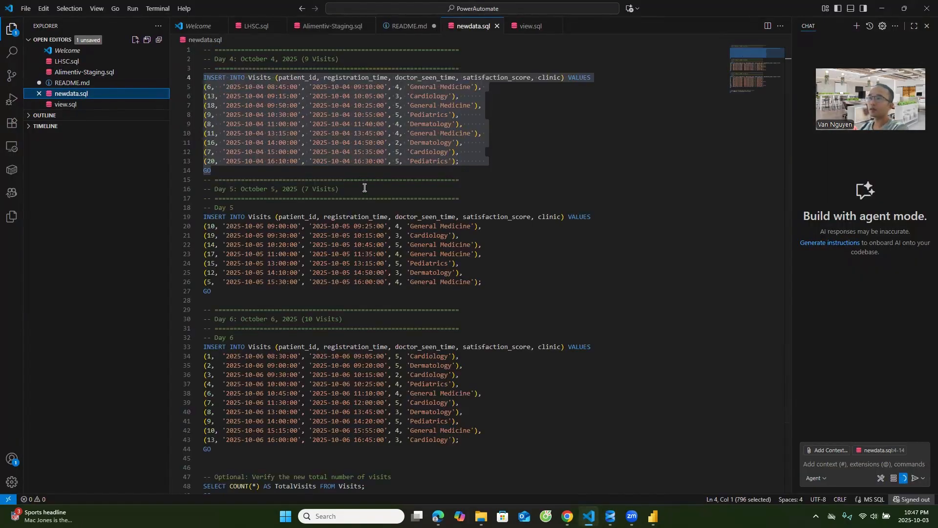
left_click_drag(189, 292, 189, 215)
key("ctrl+c")
left_click(882, 8)
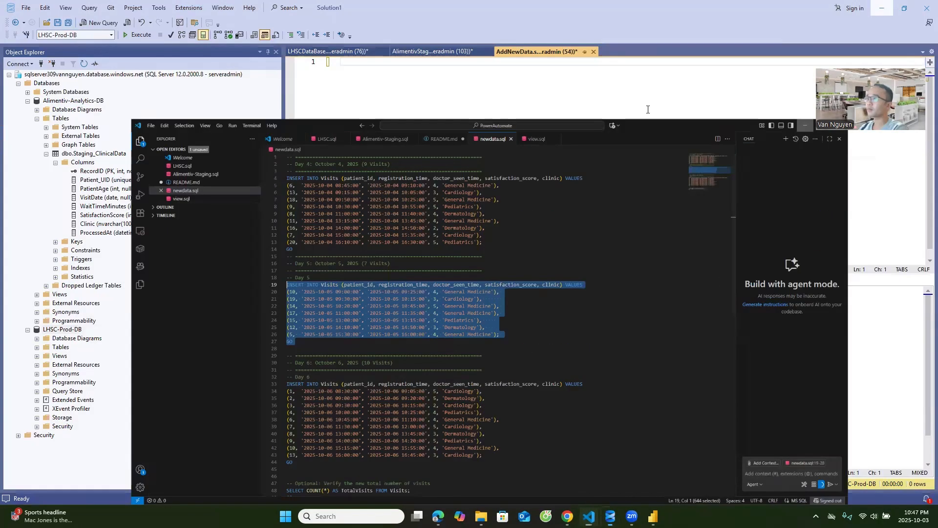
key("ctrl+v")
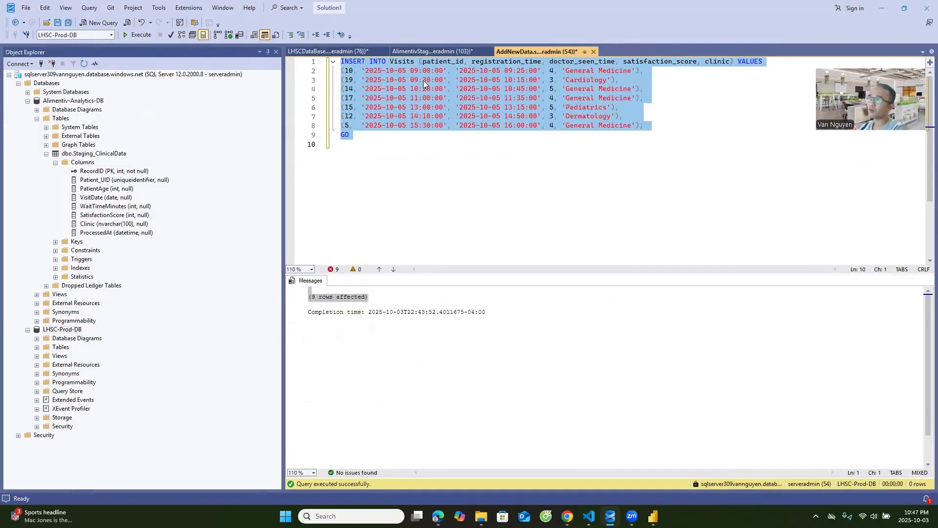
left_click(138, 34)
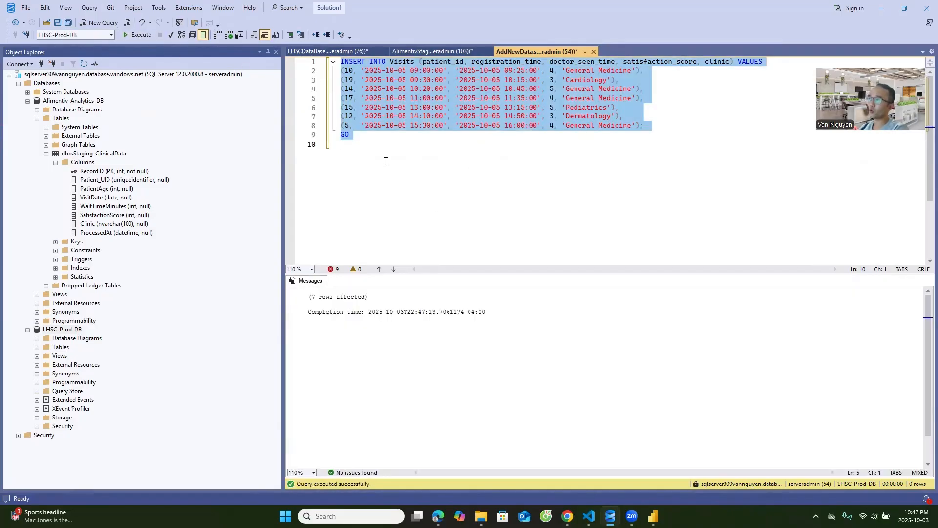
Set the LHSC visits query's filter to is_processed = 0 and run it to check the newly inserted October 5 visits.
left_click(327, 52)
key("ctrl+a")
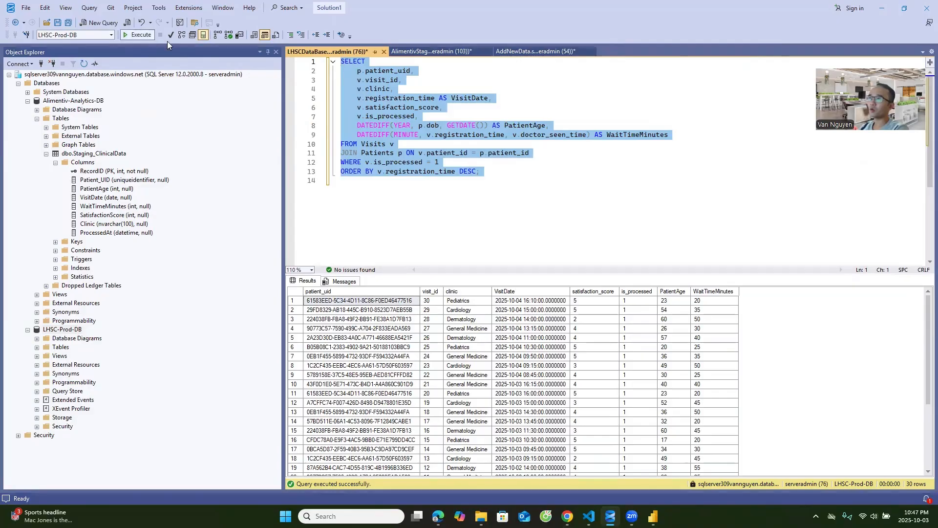
left_click(474, 163)
key("BackSpace")
type("0")
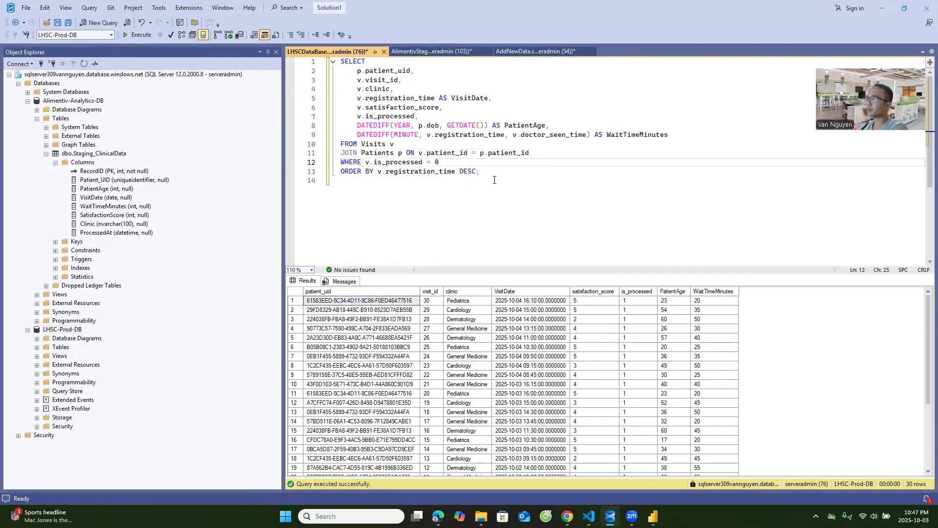
key("ctrl+a")
key("F5")
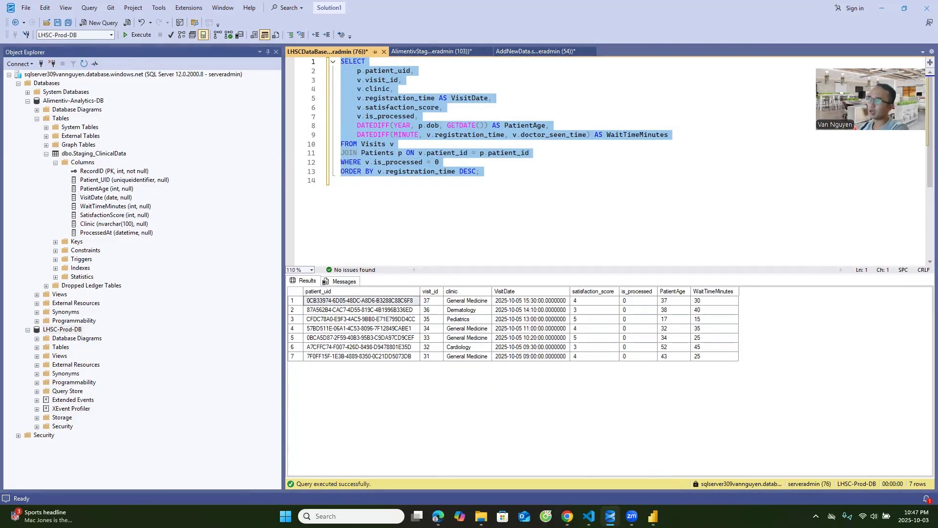
Switch to Power Automate in Edge and reload the LHSC to Alimentiv ETL flow's run history.
left_click(567, 516)
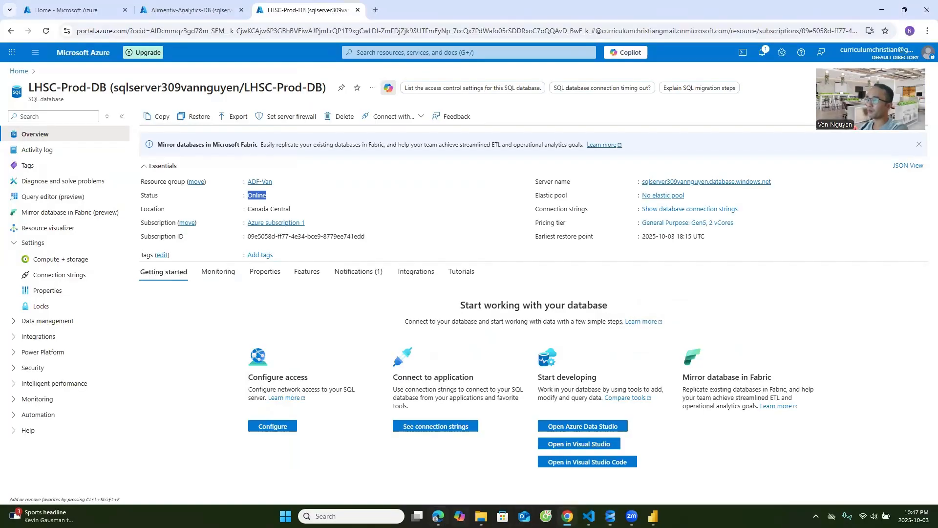
left_click(438, 516)
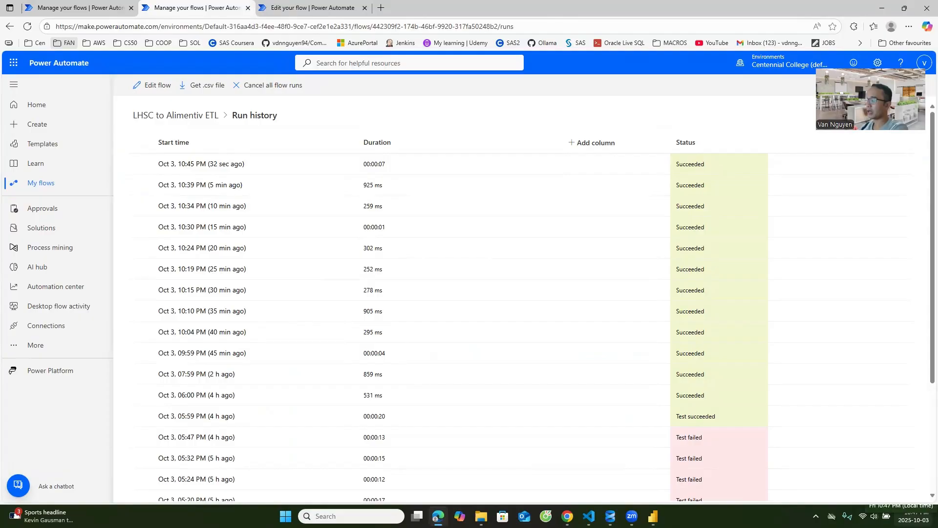
left_click(839, 376)
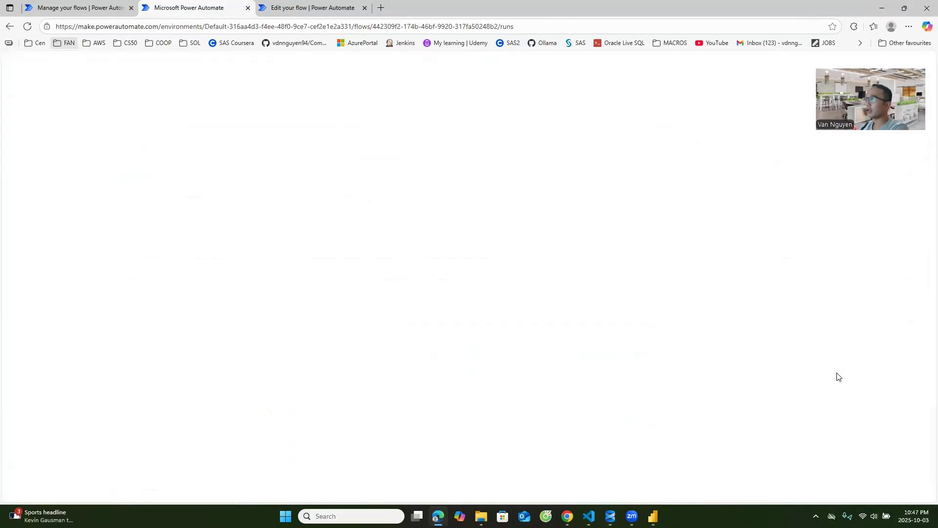